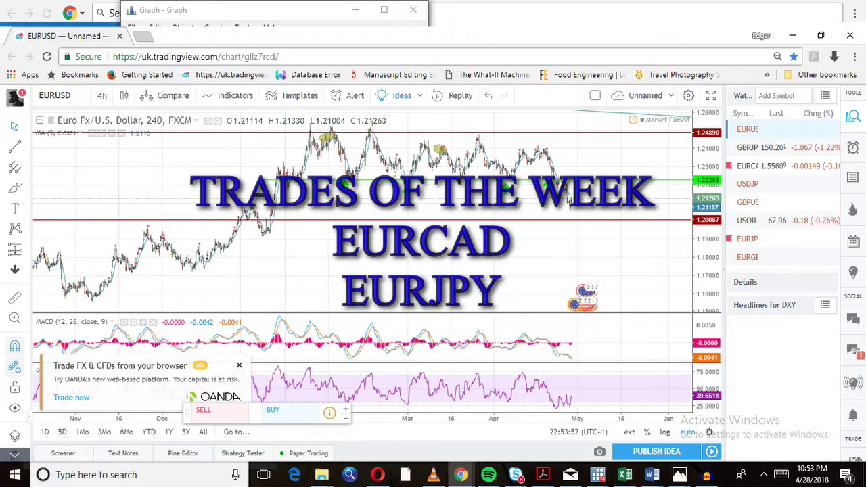
Close the advertisement and examine the recent EURUSD price action around the green 1.22265 level
click(239, 365)
key(Escape)
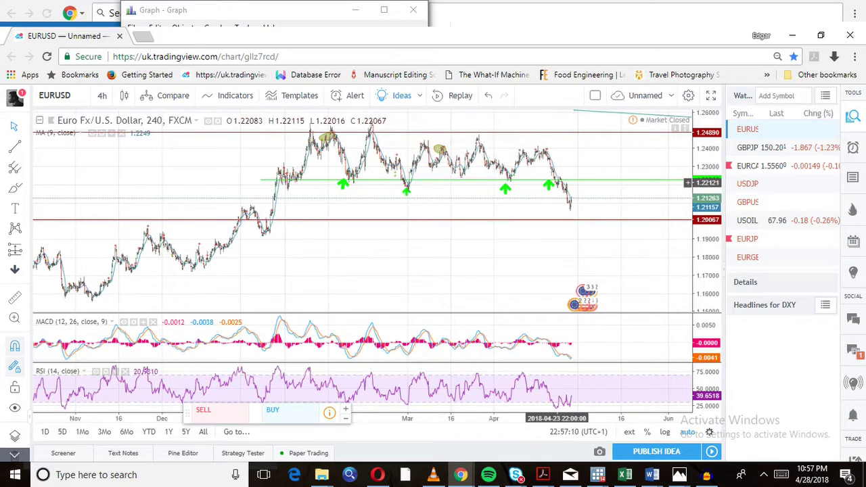
scroll(541, 168, up, 5)
scroll(557, 183, up, 5)
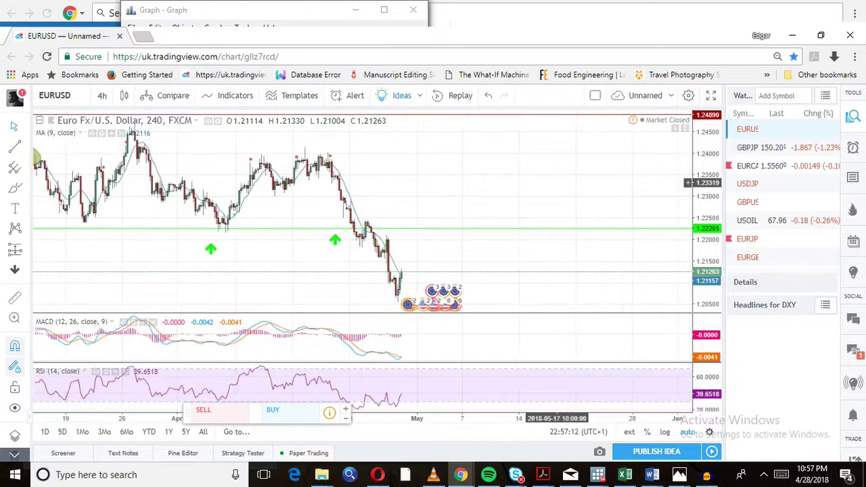
scroll(558, 182, left, 3)
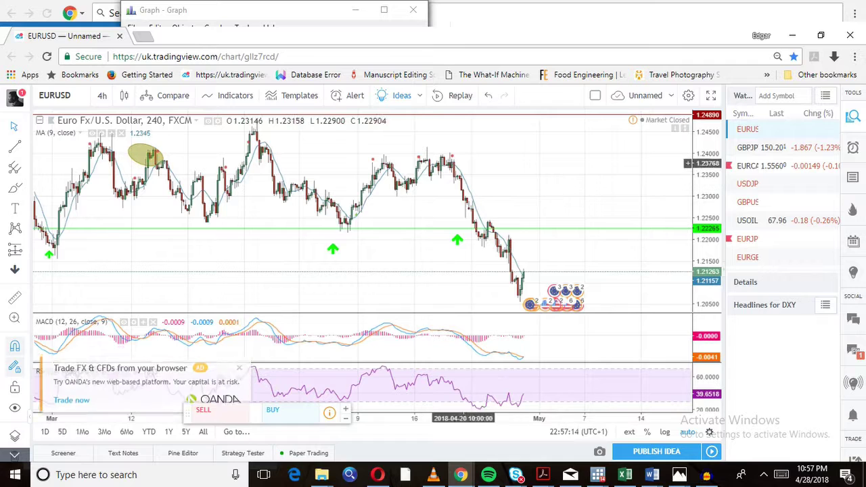
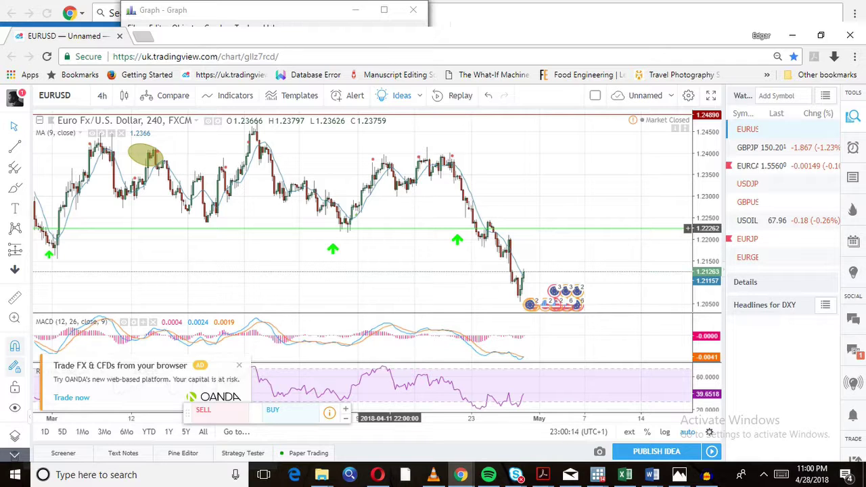
Open the EURCAD chart and look over its price history back to September 2017
click(779, 166)
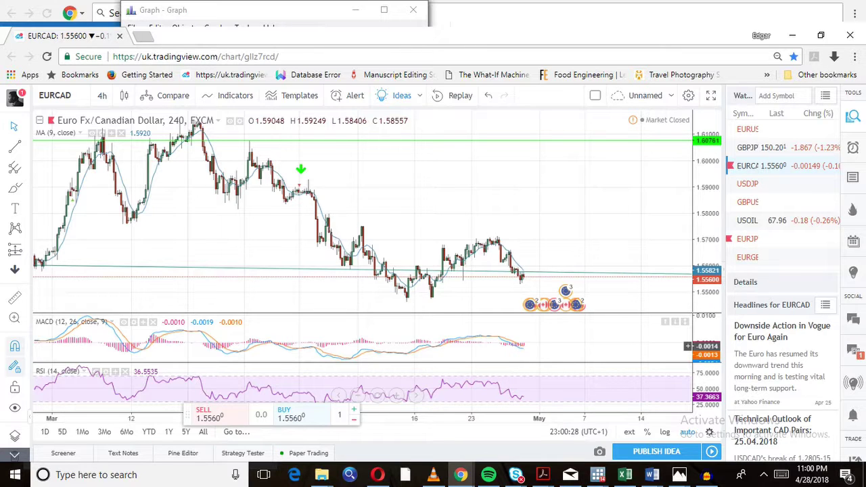
scroll(461, 418, down, 3)
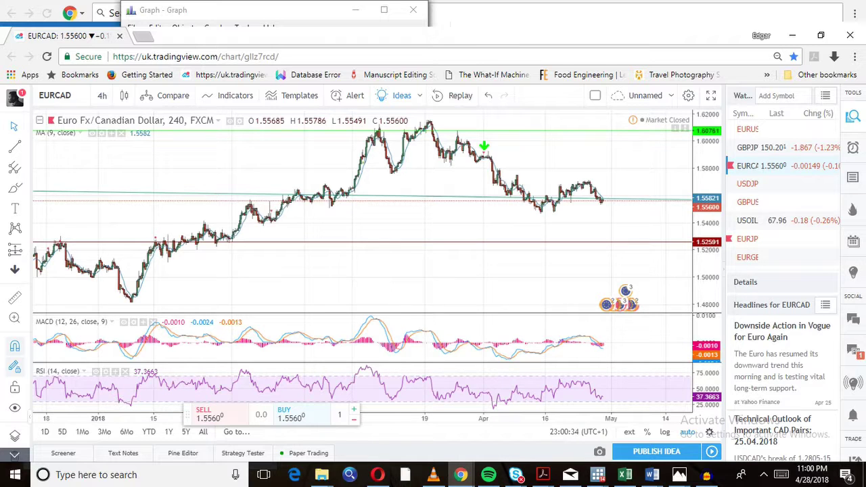
scroll(363, 270, right, 5)
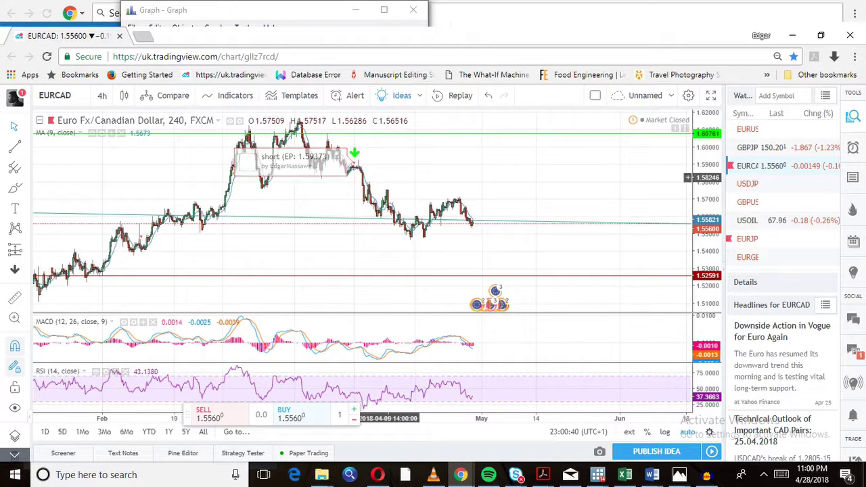
scroll(390, 163, down, 3)
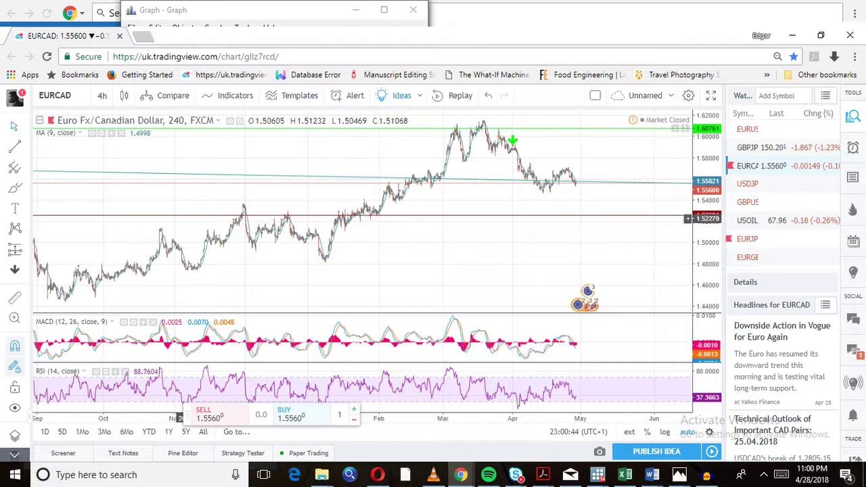
Draw a rising trend line under the EURCAD lows, from about 1.4481 in mid-September 2017 to about 1.5652 in mid-May 2018
click(15, 146)
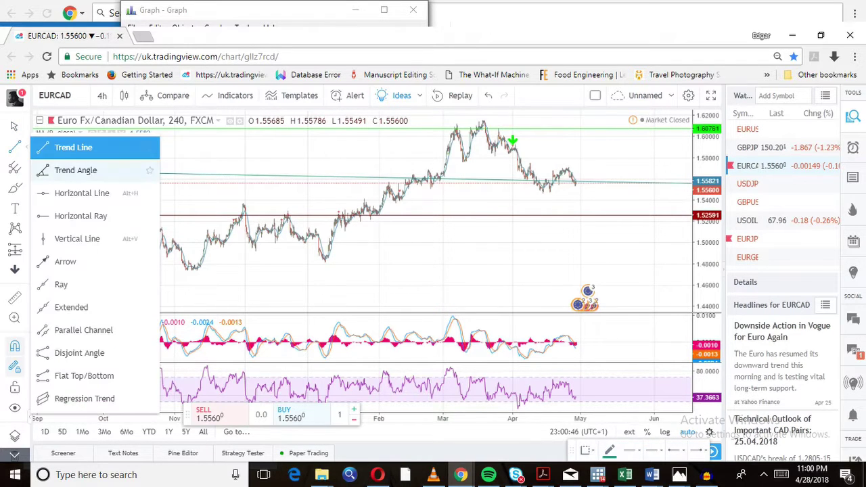
click(73, 148)
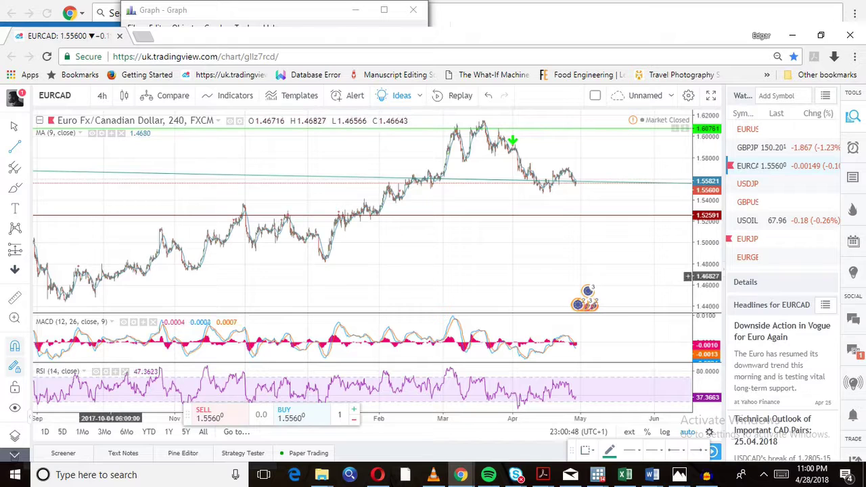
click(59, 298)
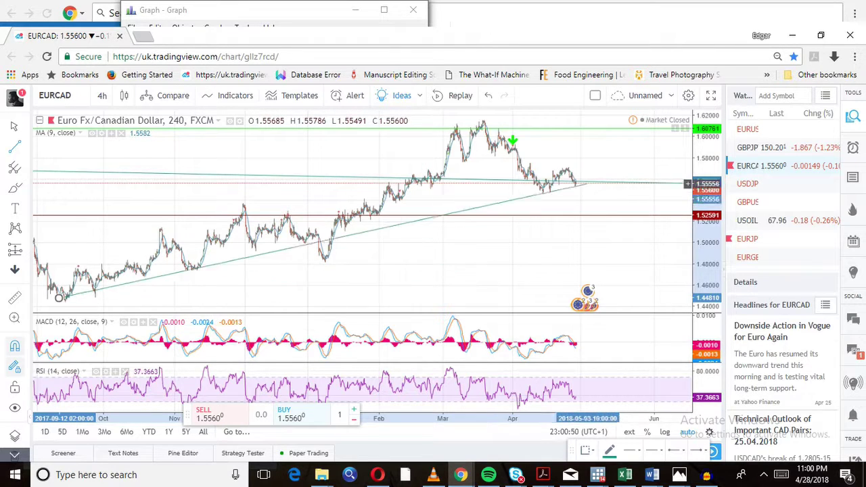
click(621, 175)
Move the start of the rising EURCAD trend line to about 1.4400 in early September 2017
scroll(596, 189, up, 2)
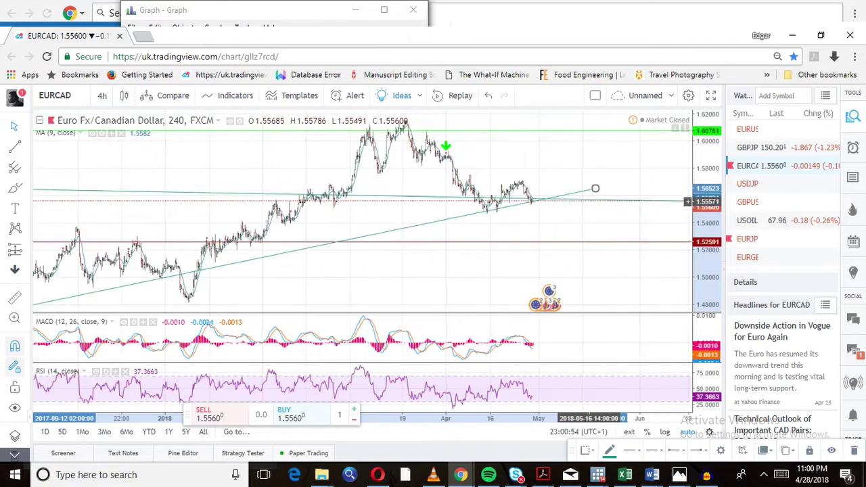
scroll(589, 201, down, 3)
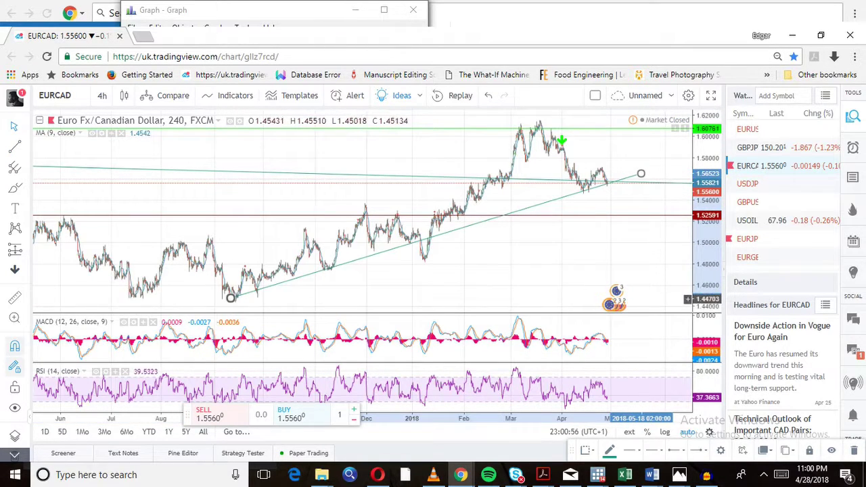
drag(231, 298, 220, 307)
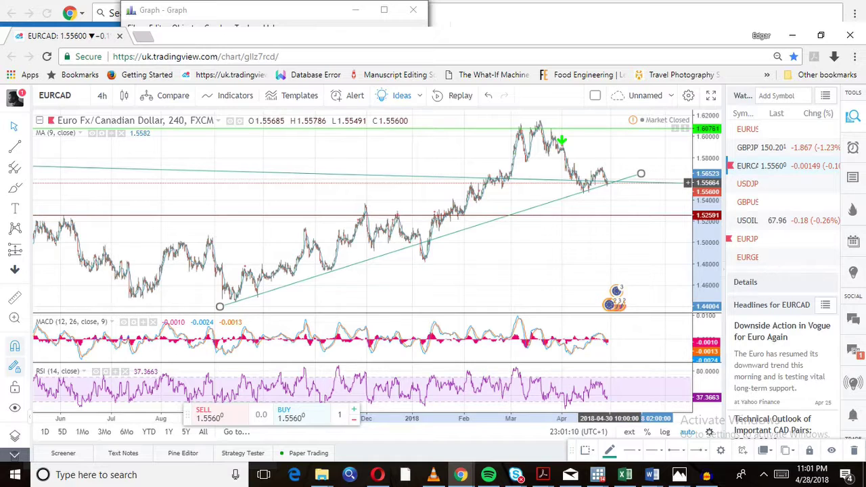
Examine the latest EURCAD candles at the rising trend line and move the floating drawing toolbar onto the MACD pane
scroll(606, 184, up, 2)
scroll(688, 183, up, 6)
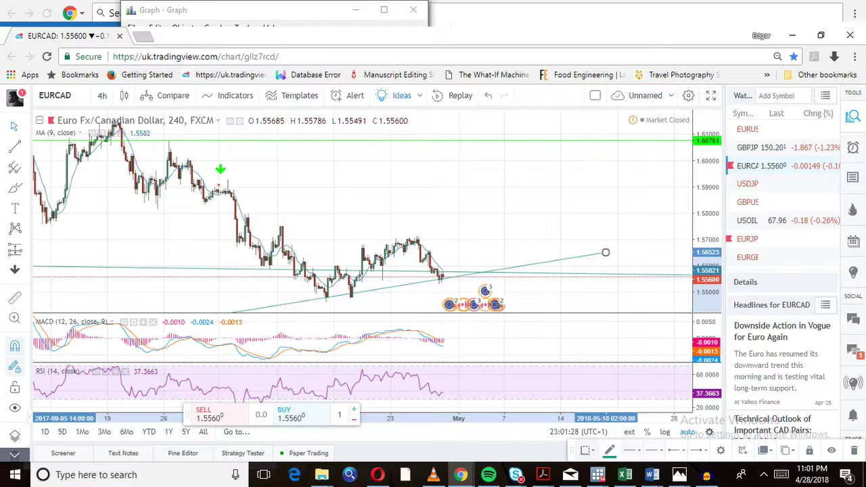
mouse_move(586, 450)
mouse_down()
mouse_move(447, 426)
mouse_move(368, 342)
mouse_up()
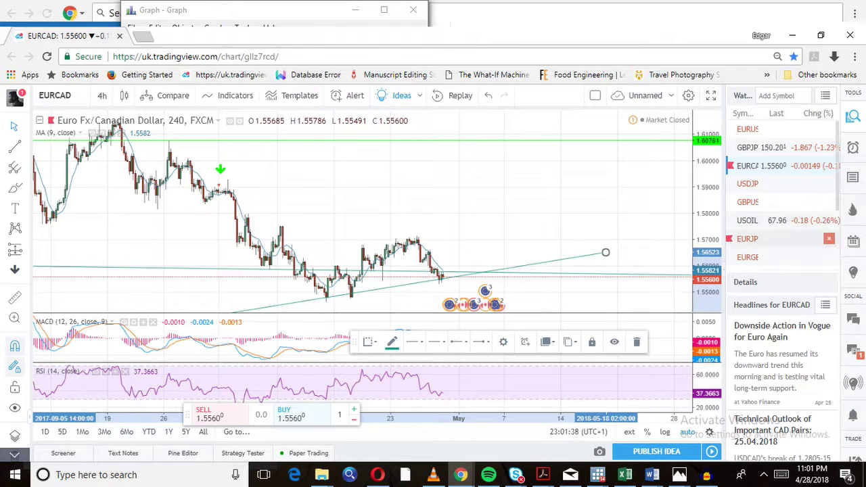
Switch between the EURJPY and EURCAD charts, ending on EURJPY with its price history since late November in view
click(748, 239)
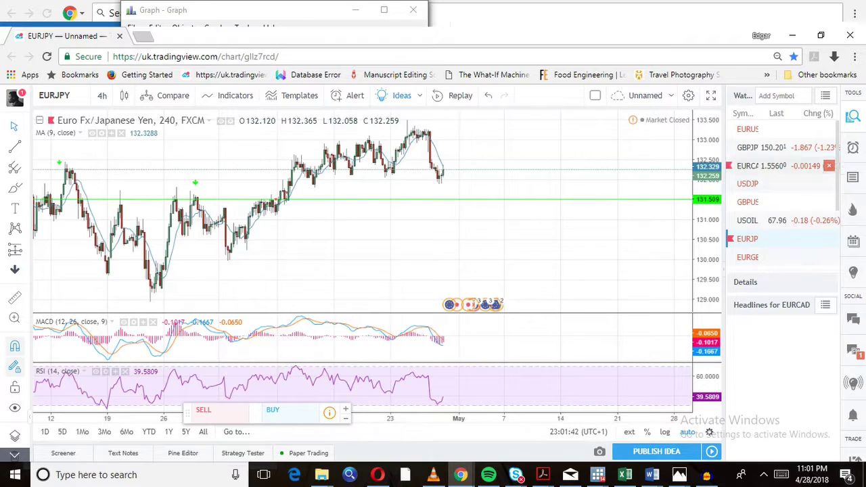
click(747, 166)
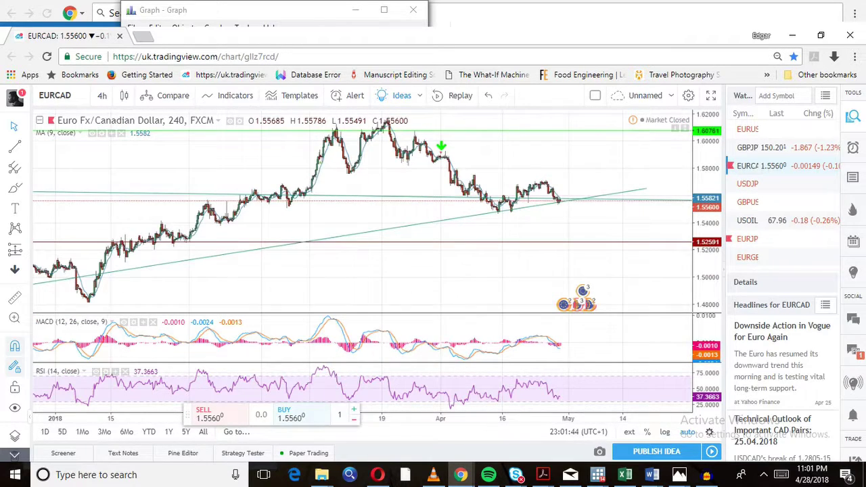
click(747, 239)
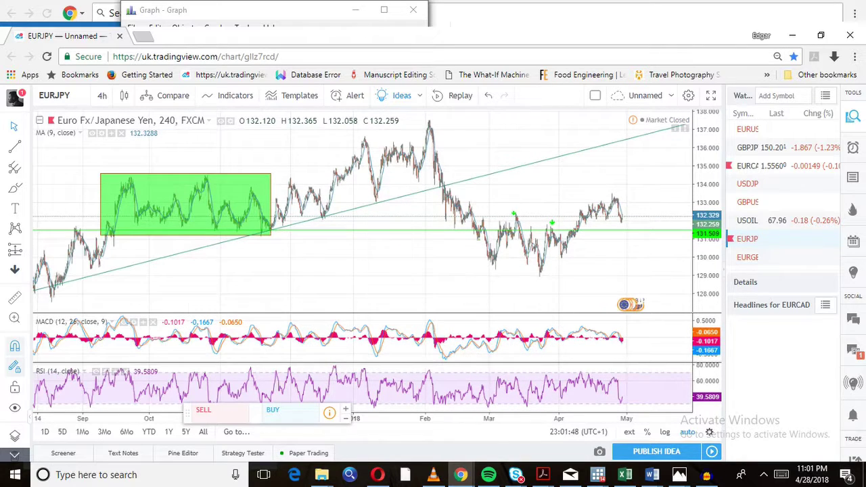
scroll(363, 210, up, 3)
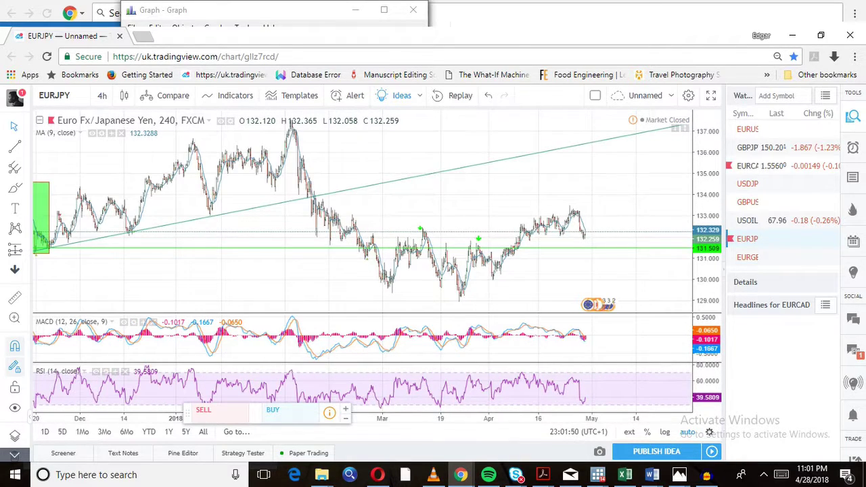
click(15, 147)
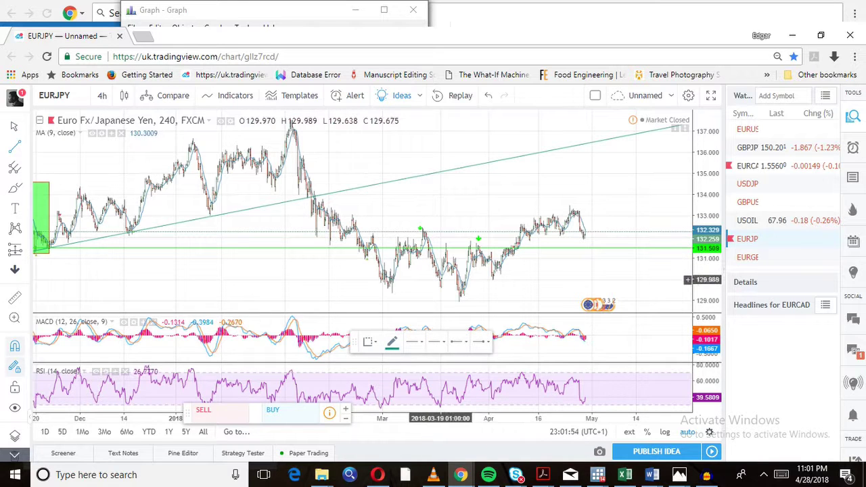
click(437, 277)
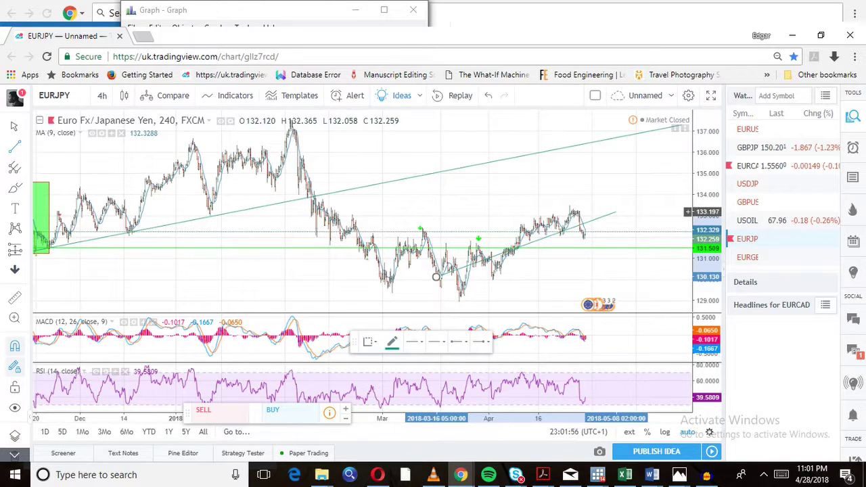
click(417, 259)
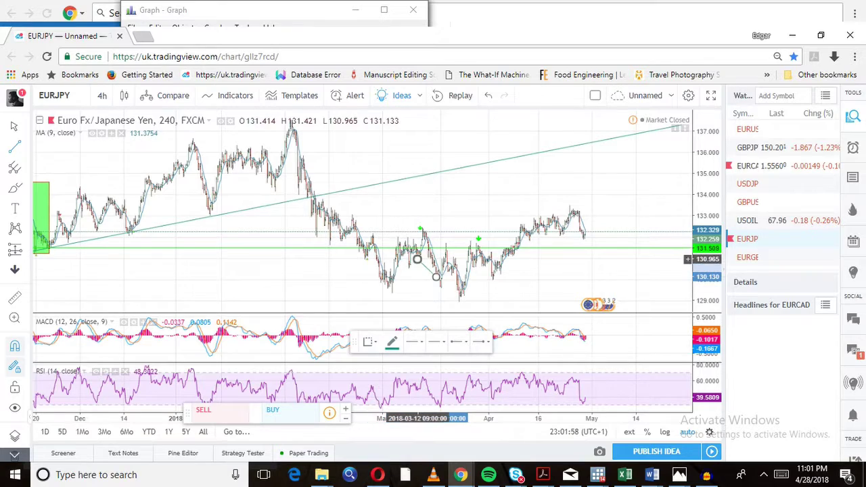
key(Delete)
Examine EURJPY price action around the green 131.509 level, from the 2017 history to the latest candles of late April 2018
scroll(420, 254, up, 5)
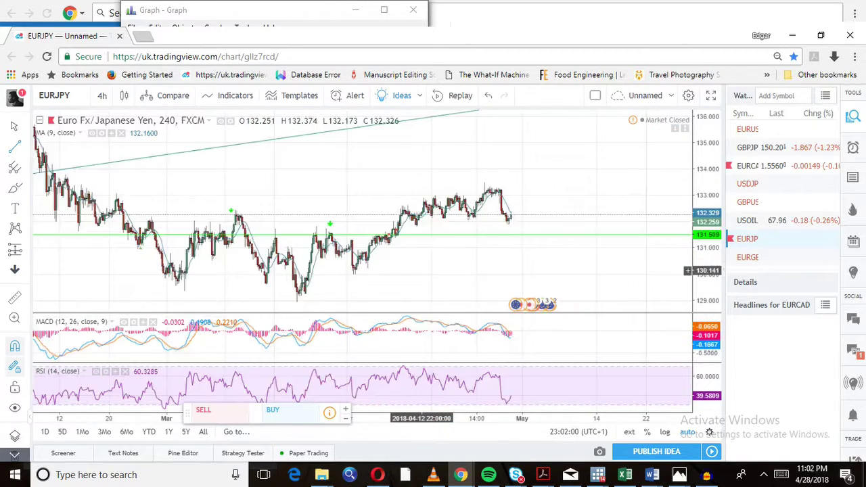
scroll(420, 271, down, 5)
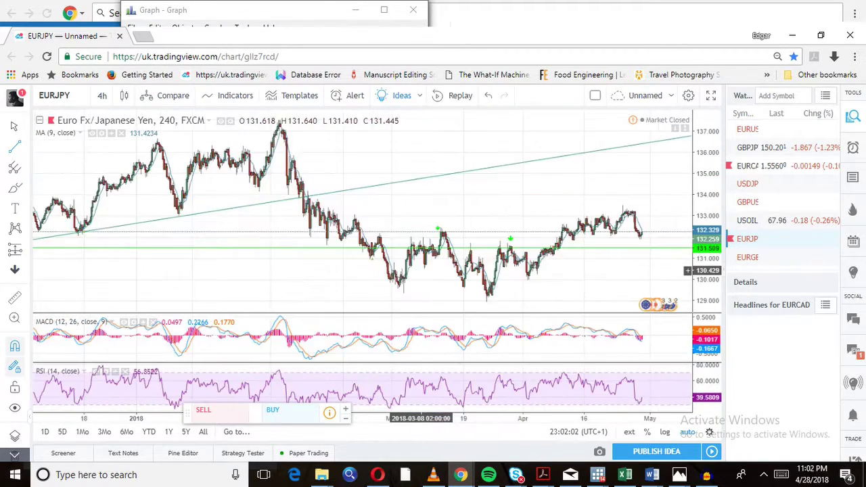
scroll(420, 270, down, 3)
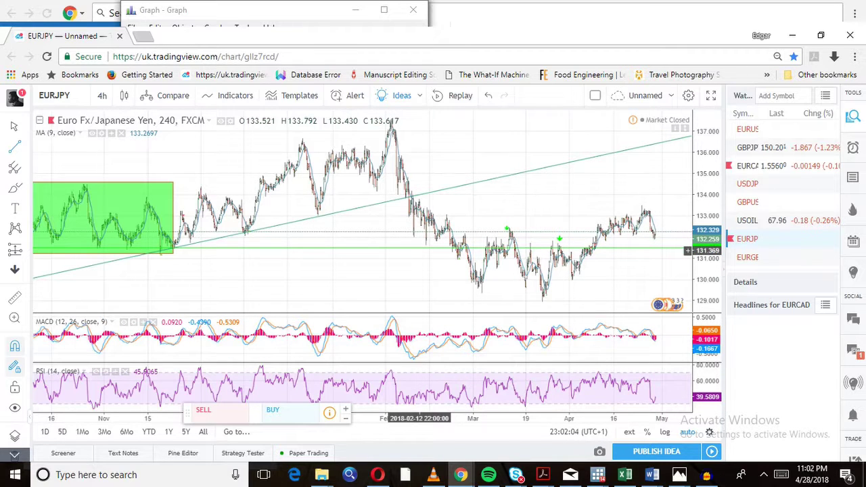
scroll(419, 250, down, 1)
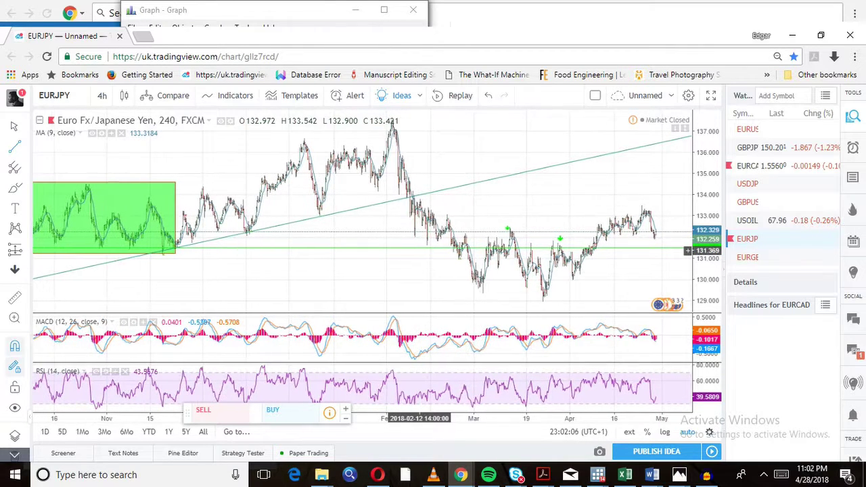
scroll(419, 250, down, 4)
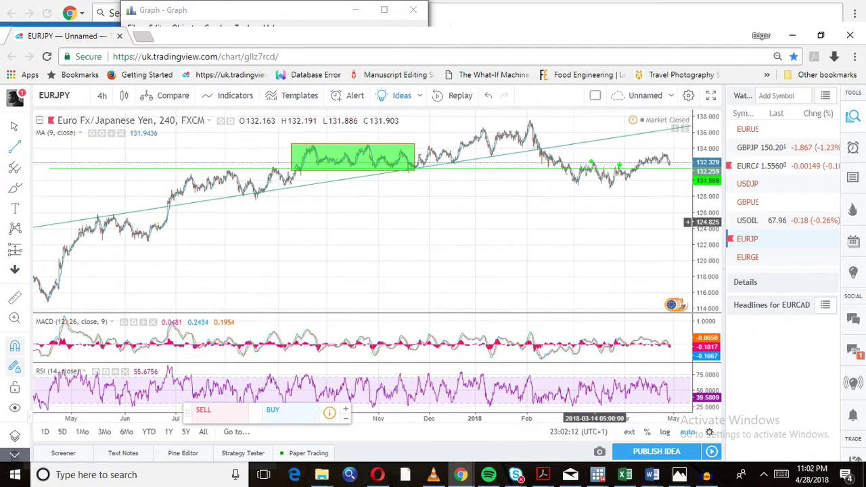
scroll(592, 216, up, 3)
scroll(594, 225, up, 3)
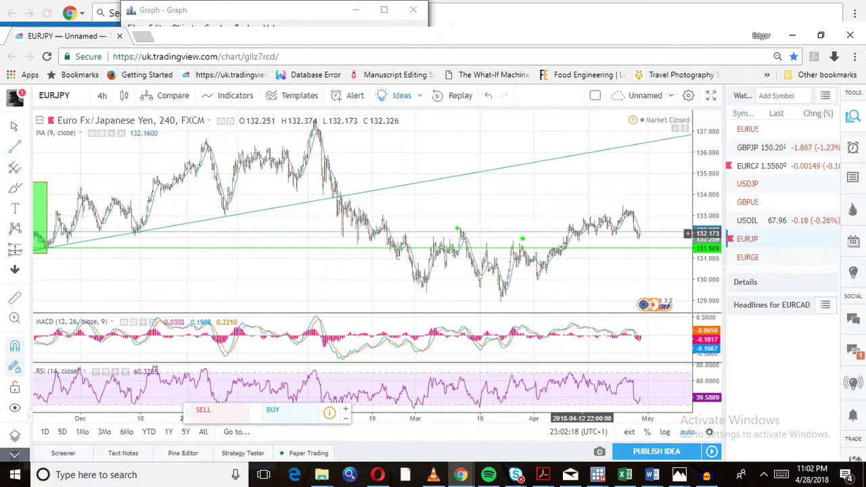
scroll(587, 231, up, 2)
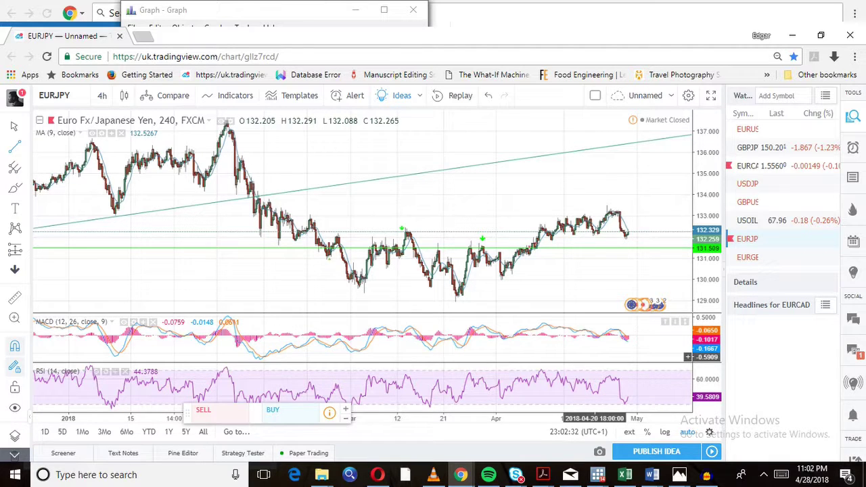
scroll(687, 301, up, 5)
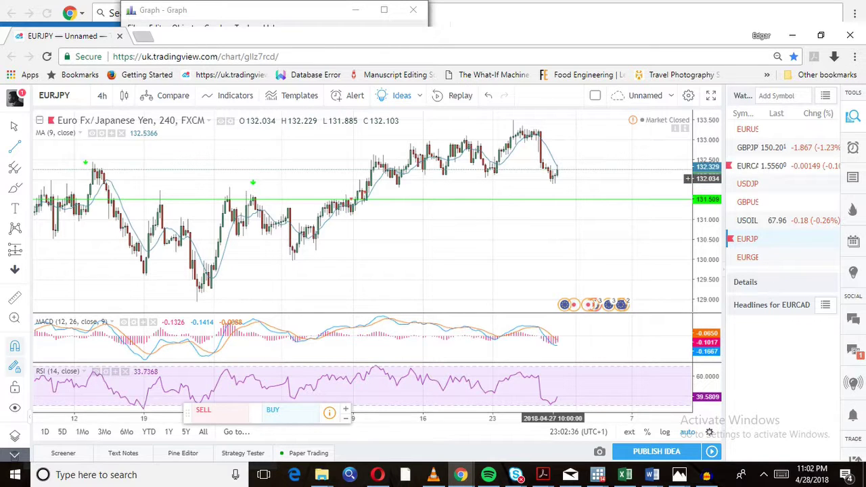
scroll(552, 179, up, 3)
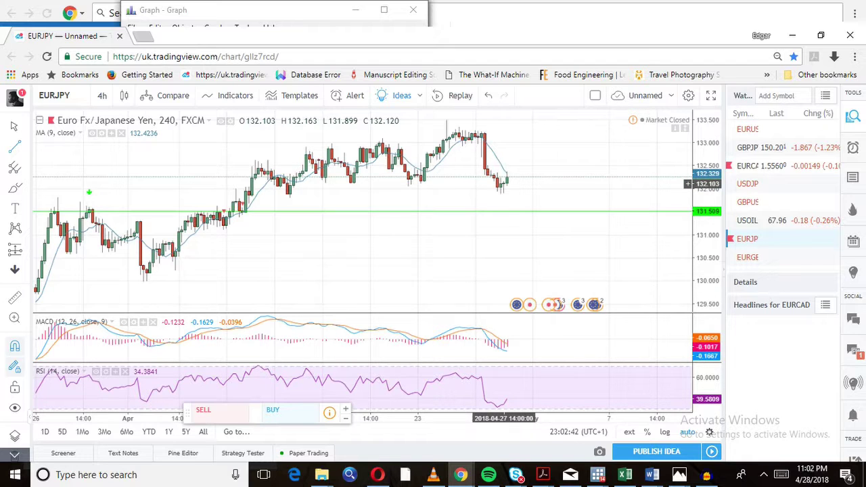
scroll(504, 184, up, 3)
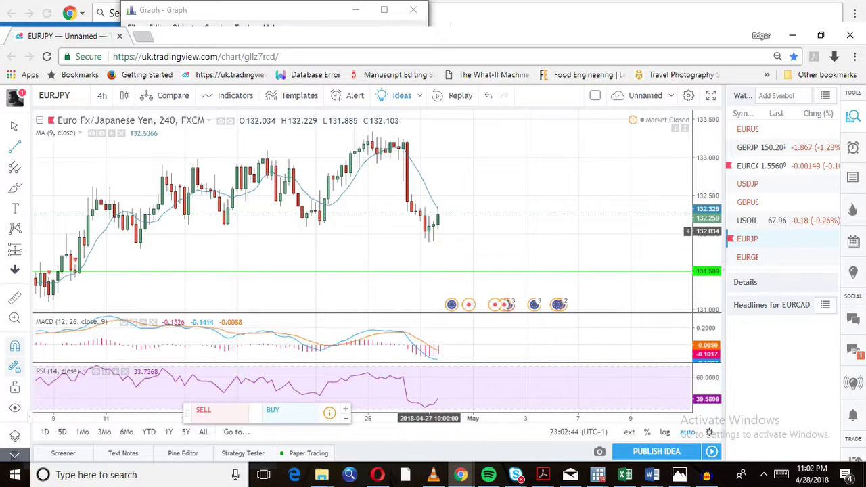